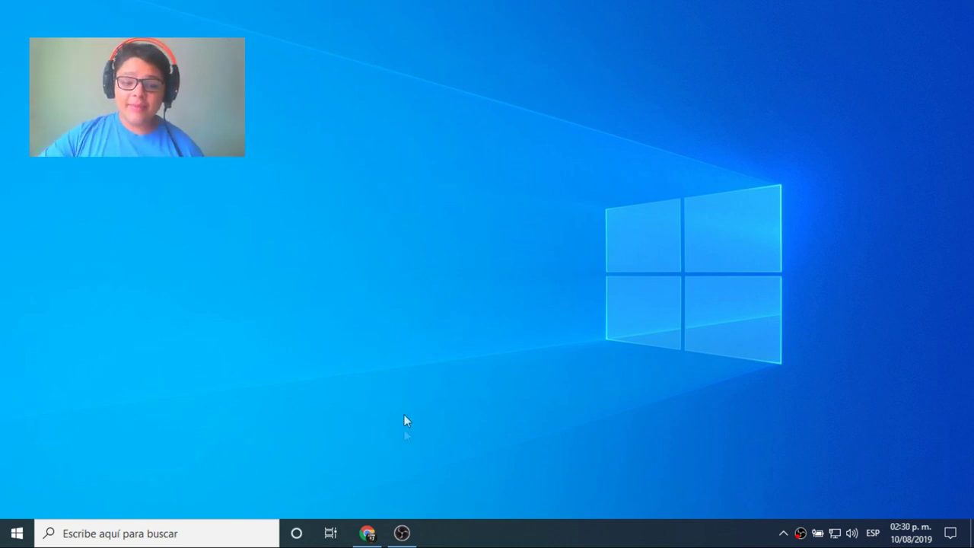
Switch to Chrome and download the NoxPlayer version 6.3.0.6 installer from the NoxPlayer home page.
{"action": "key", "text": "alt+Tab"}
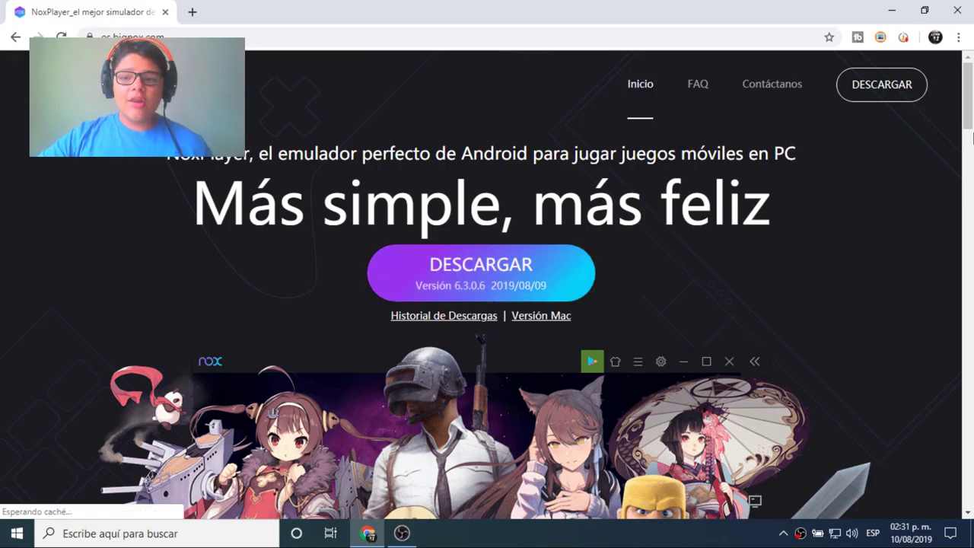
{"action": "scroll", "coordinate": [951, 168], "scroll_direction": "down", "scroll_amount": 15}
{"action": "scroll", "coordinate": [927, 194], "scroll_direction": "up", "scroll_amount": 8}
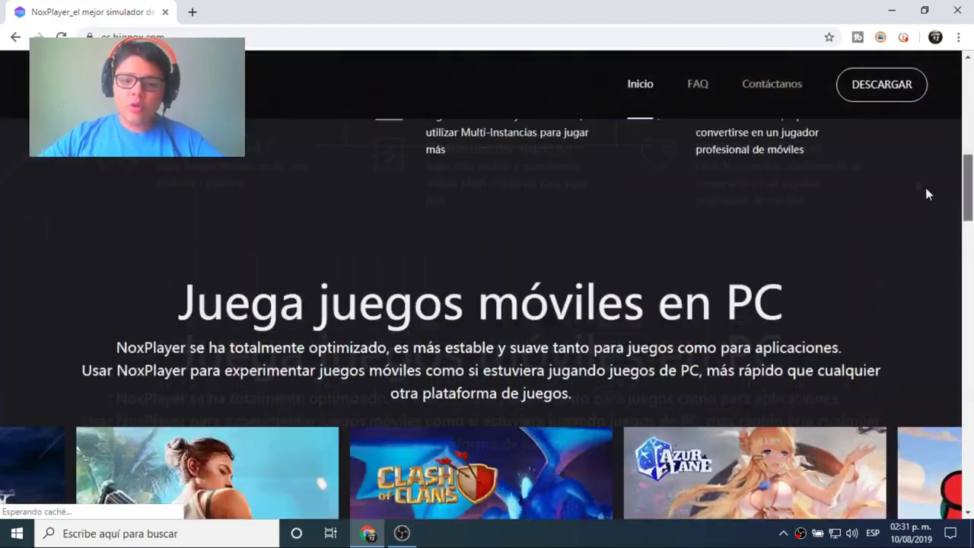
{"action": "scroll", "coordinate": [926, 194], "scroll_direction": "up", "scroll_amount": 7}
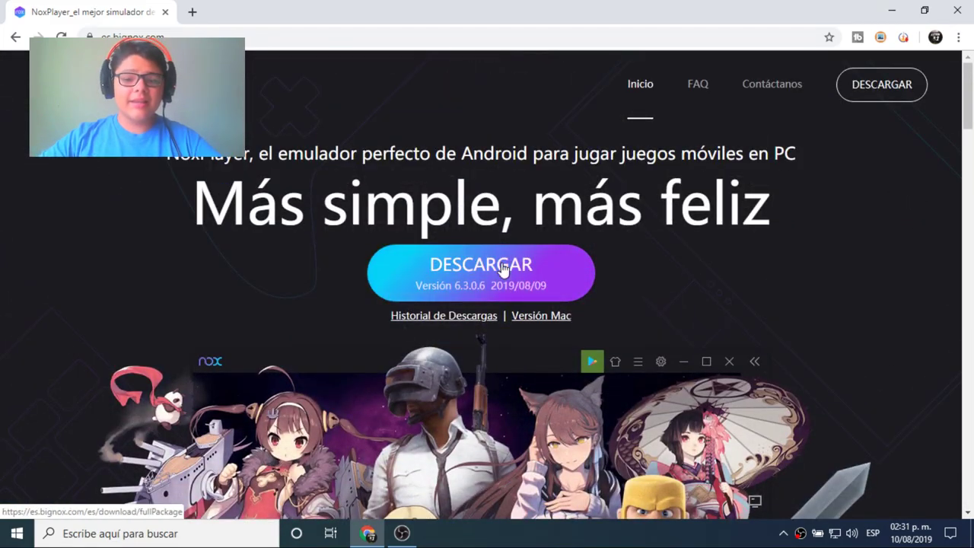
{"action": "left_click", "coordinate": [502, 269]}
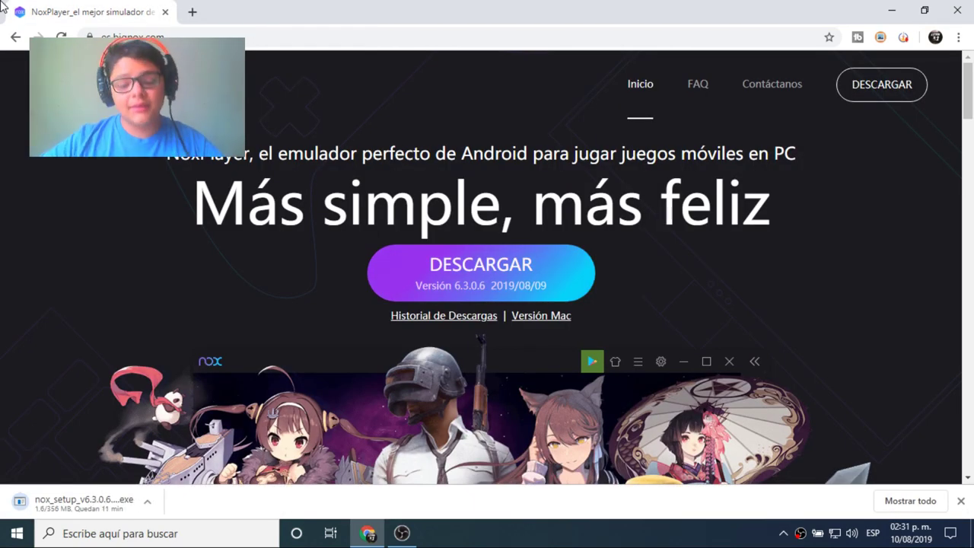
Review the NoxPlayer home page banner and its Android 7, performance and user experience highlights.
{"action": "left_click_drag", "start_coordinate": [192, 217], "coordinate": [777, 206]}
{"action": "left_click", "coordinate": [195, 249]}
{"action": "scroll", "coordinate": [195, 248], "scroll_direction": "down", "scroll_amount": 2}
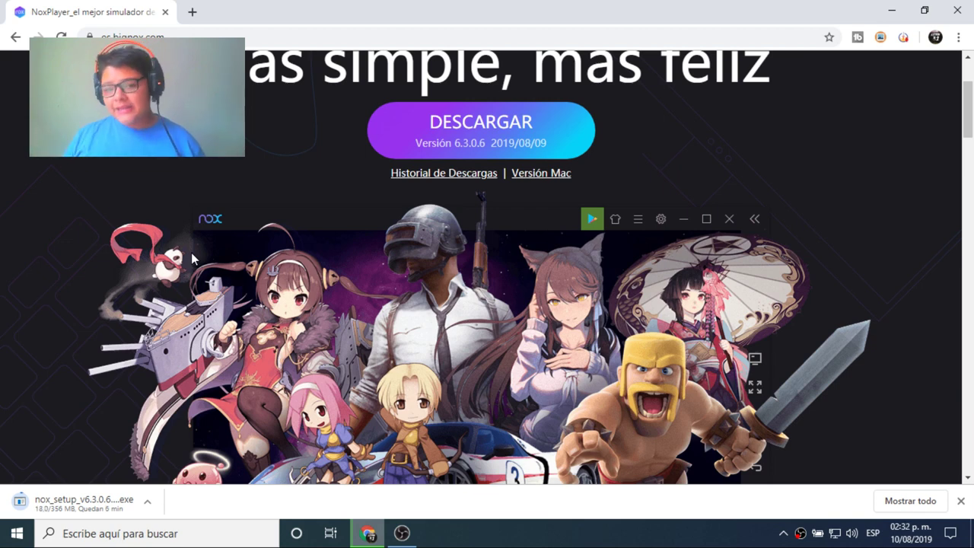
{"action": "scroll", "coordinate": [56, 408], "scroll_direction": "up", "scroll_amount": 2}
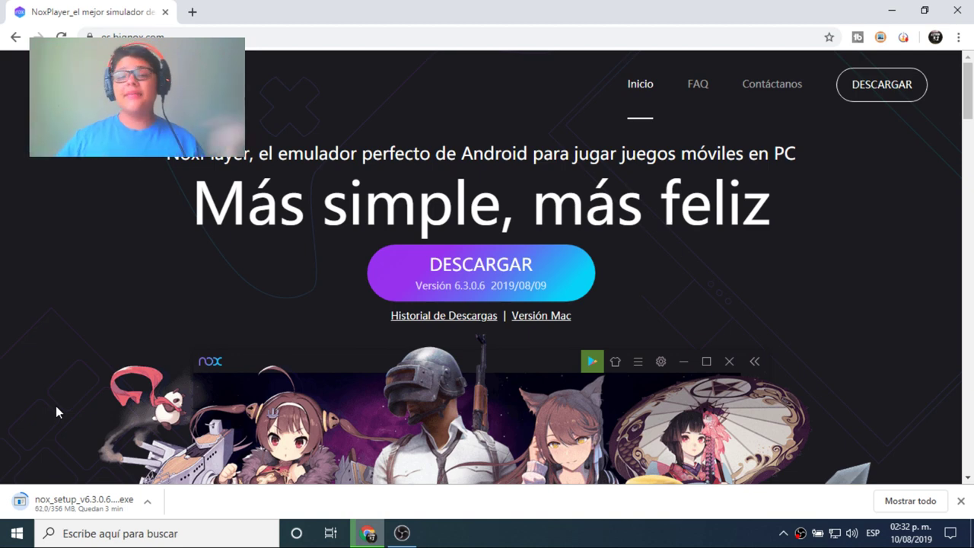
{"action": "scroll", "coordinate": [56, 406], "scroll_direction": "down", "scroll_amount": 7}
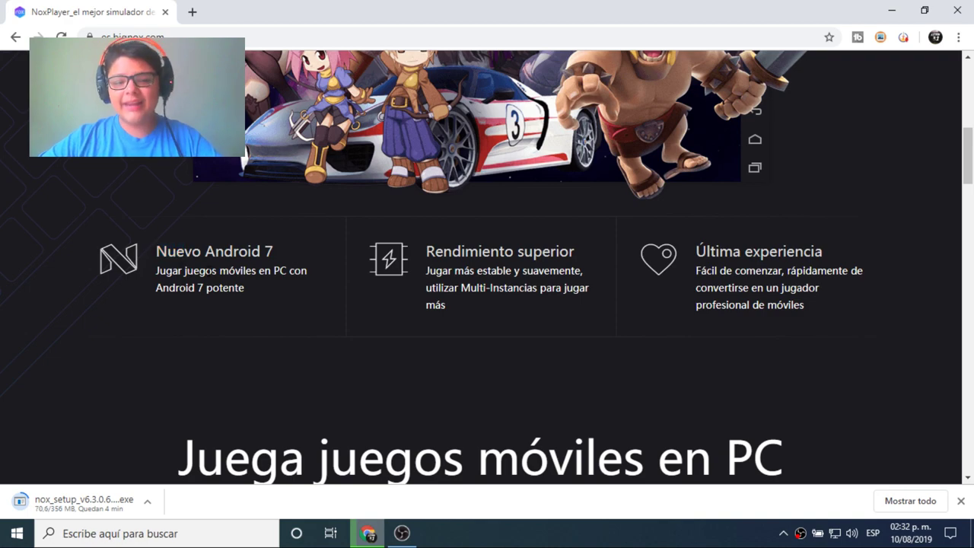
{"action": "left_click_drag", "start_coordinate": [216, 251], "coordinate": [272, 253]}
{"action": "left_click", "coordinate": [271, 253]}
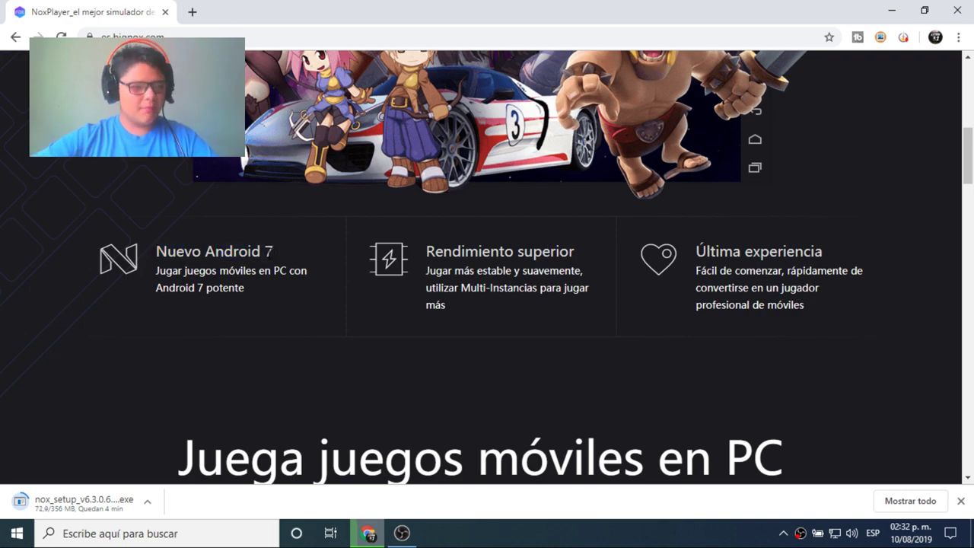
{"action": "scroll", "coordinate": [576, 239], "scroll_direction": "up", "scroll_amount": 2}
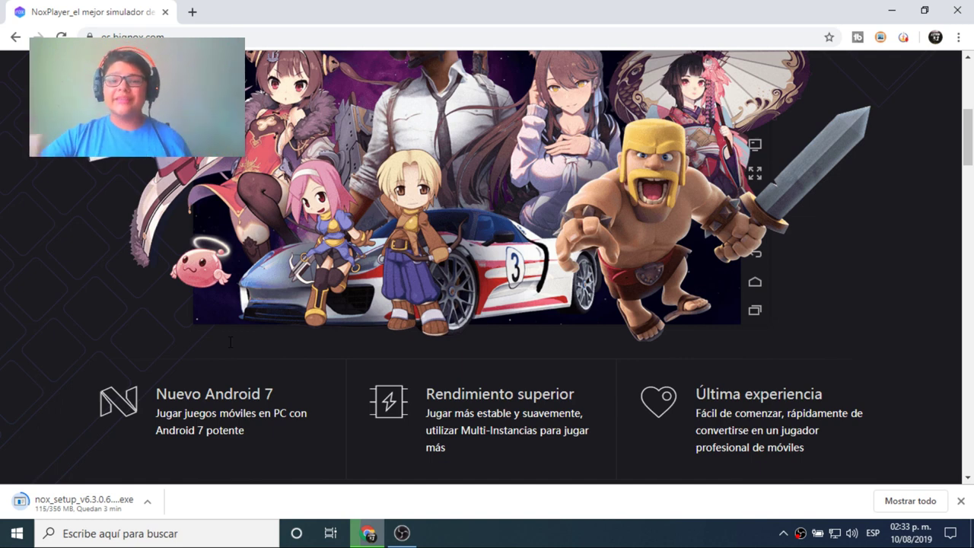
{"action": "scroll", "coordinate": [230, 343], "scroll_direction": "down", "scroll_amount": 5}
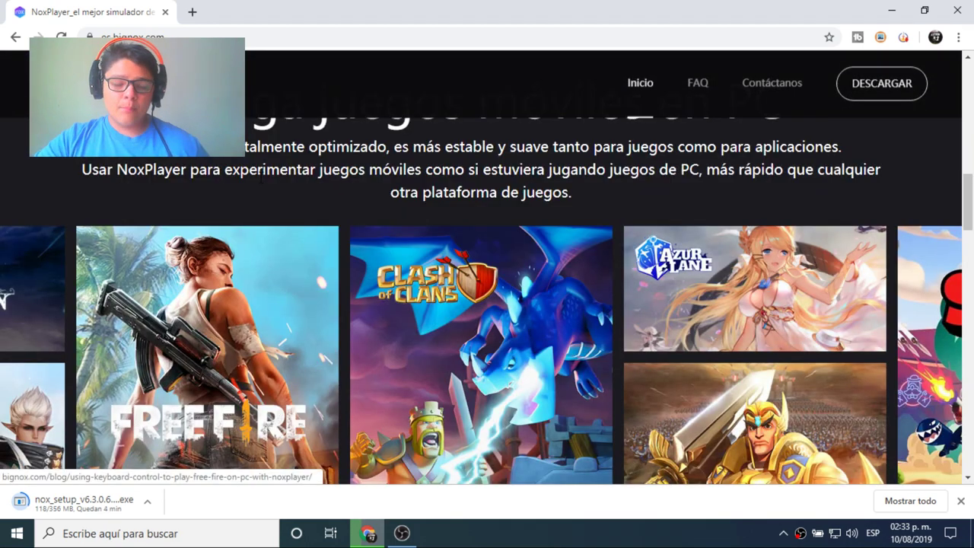
Read the home page sections on mobile games for PC, keyboard control, multi-instances and the macro recorder.
{"action": "left_click_drag", "start_coordinate": [229, 146], "coordinate": [116, 169]}
{"action": "scroll", "coordinate": [104, 189], "scroll_direction": "up", "scroll_amount": 1}
{"action": "left_click", "coordinate": [104, 188]}
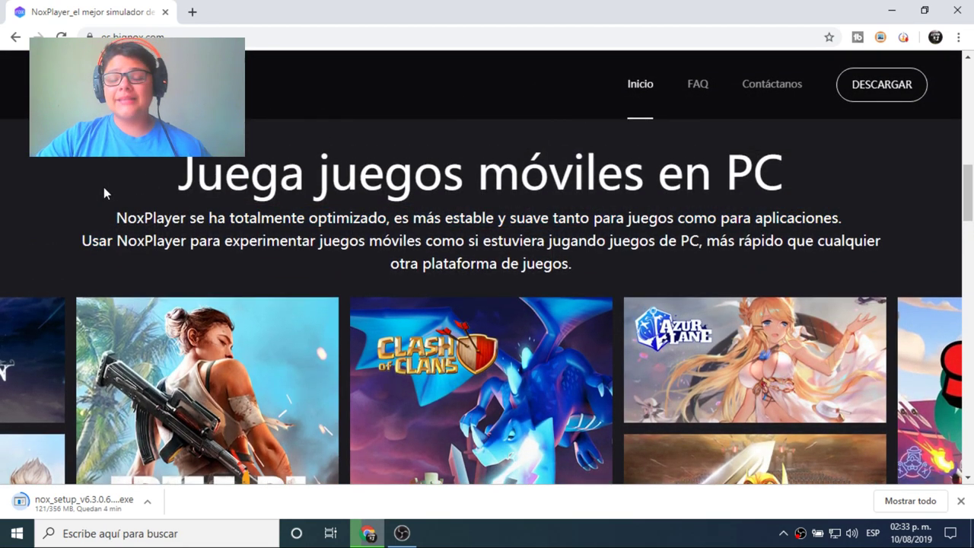
{"action": "left_click_drag", "start_coordinate": [115, 218], "coordinate": [116, 241]}
{"action": "left_click", "coordinate": [116, 240]}
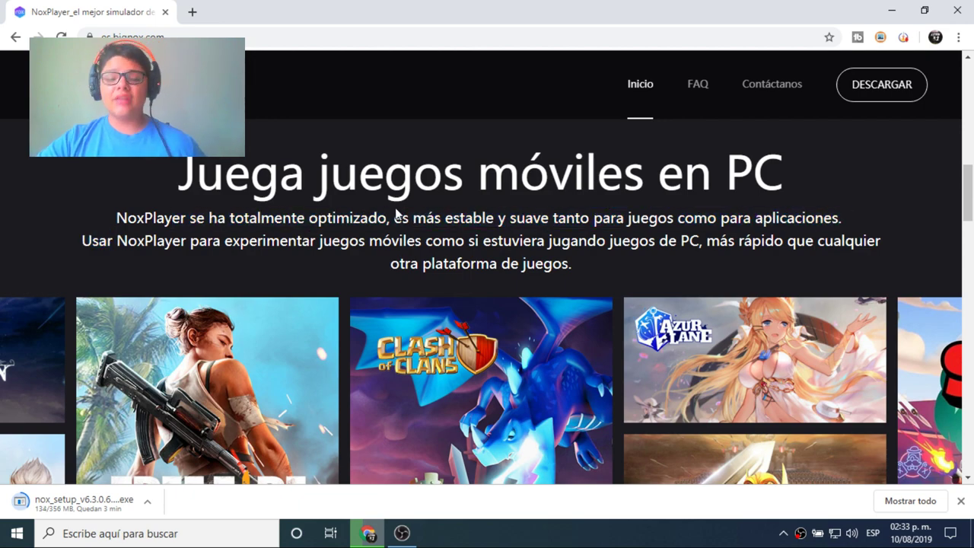
{"action": "scroll", "coordinate": [386, 295], "scroll_direction": "down", "scroll_amount": 2}
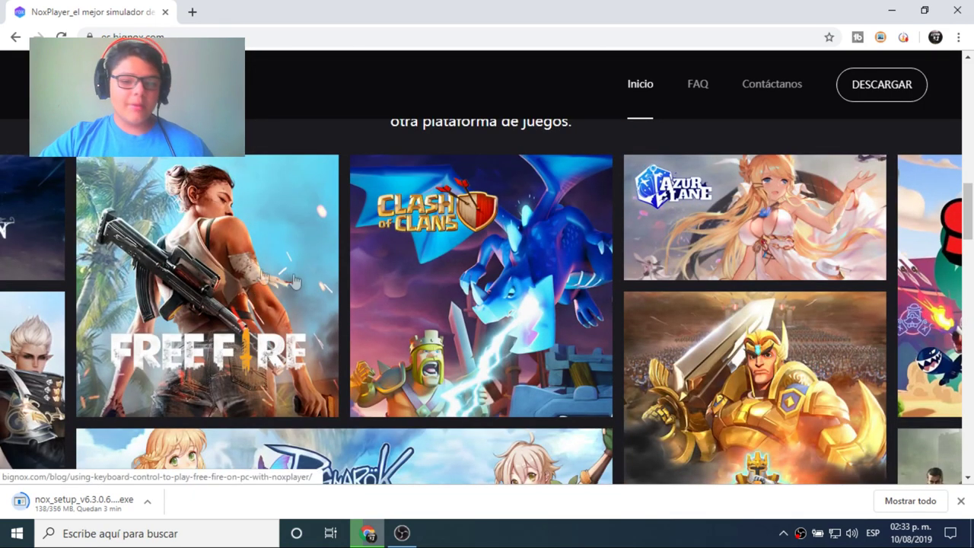
{"action": "scroll", "coordinate": [505, 272], "scroll_direction": "down", "scroll_amount": 3}
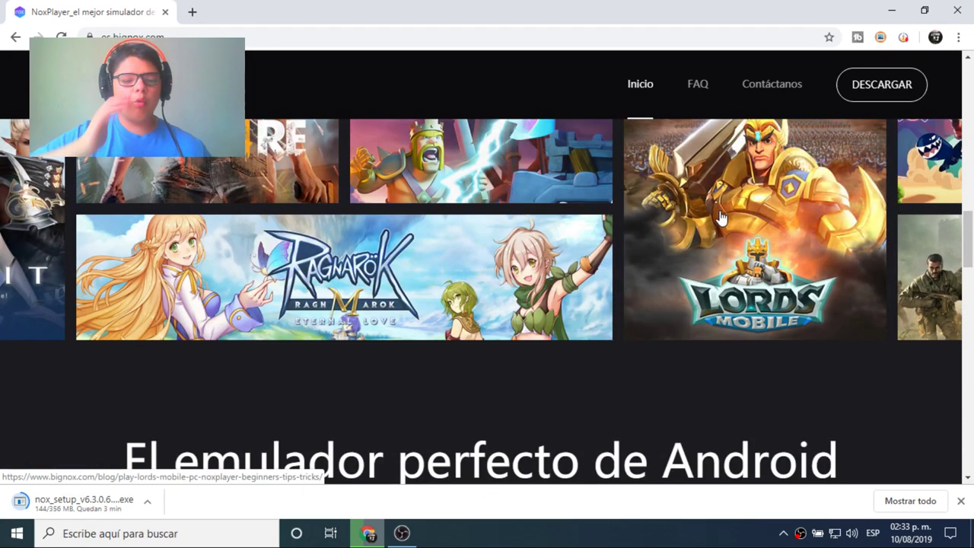
{"action": "scroll", "coordinate": [703, 191], "scroll_direction": "down", "scroll_amount": 2}
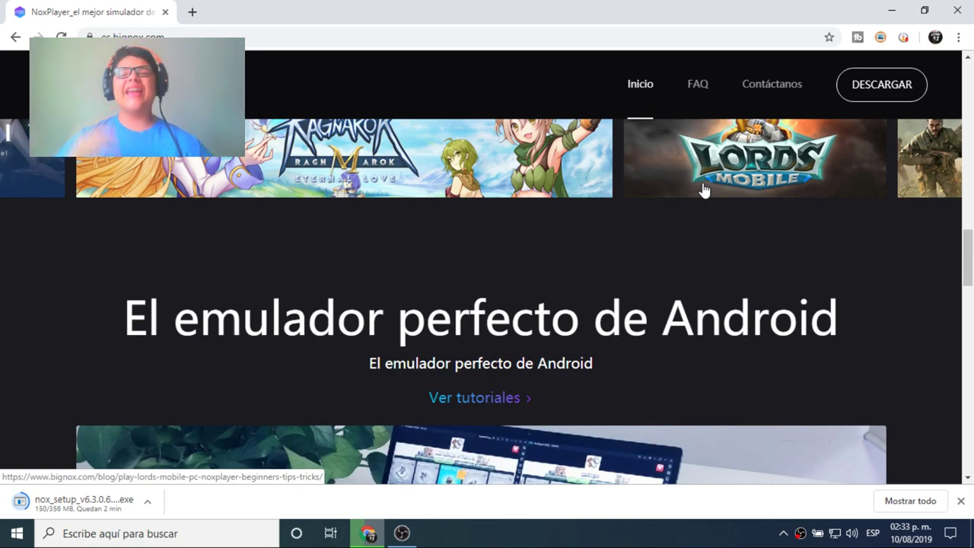
{"action": "scroll", "coordinate": [703, 191], "scroll_direction": "down", "scroll_amount": 3}
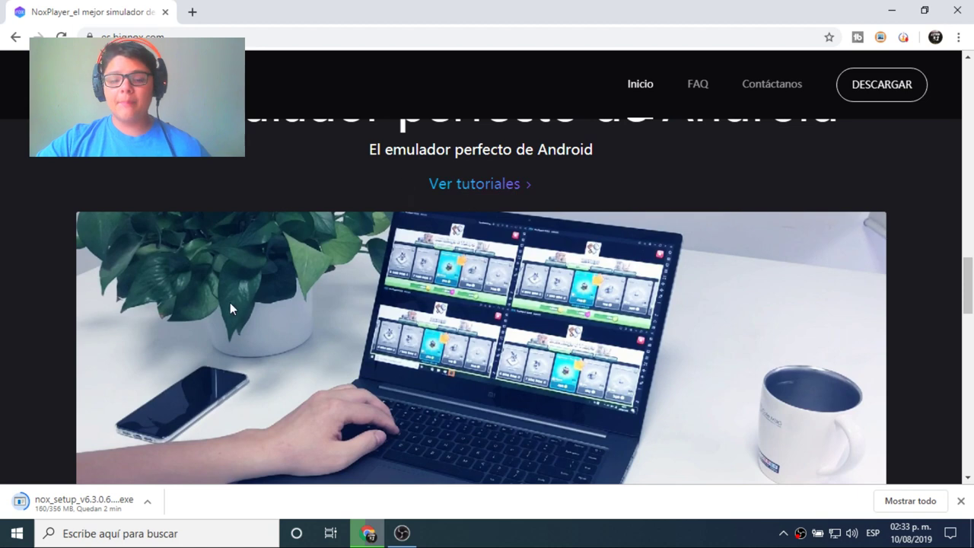
{"action": "scroll", "coordinate": [230, 302], "scroll_direction": "down", "scroll_amount": 3}
{"action": "scroll", "coordinate": [204, 271], "scroll_direction": "down", "scroll_amount": 2}
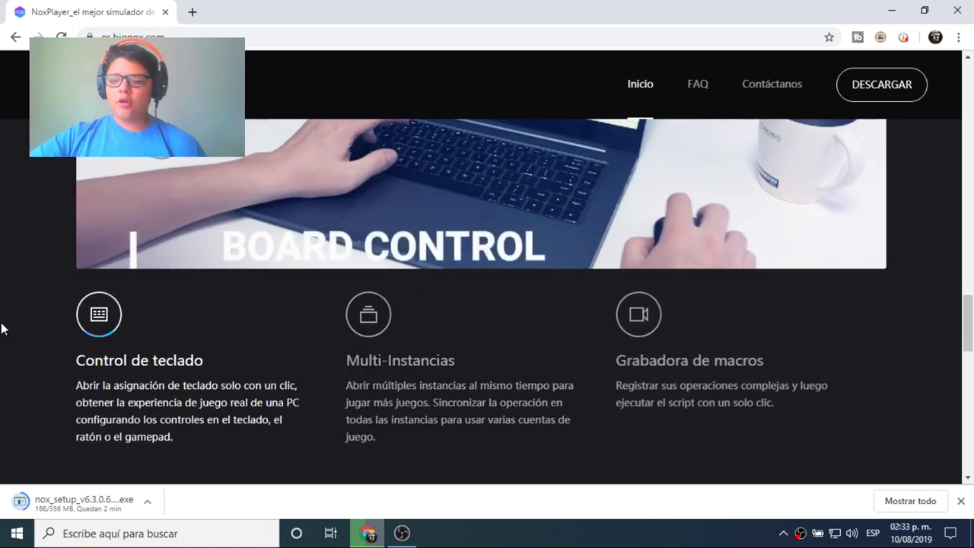
{"action": "scroll", "coordinate": [1, 329], "scroll_direction": "down", "scroll_amount": 1}
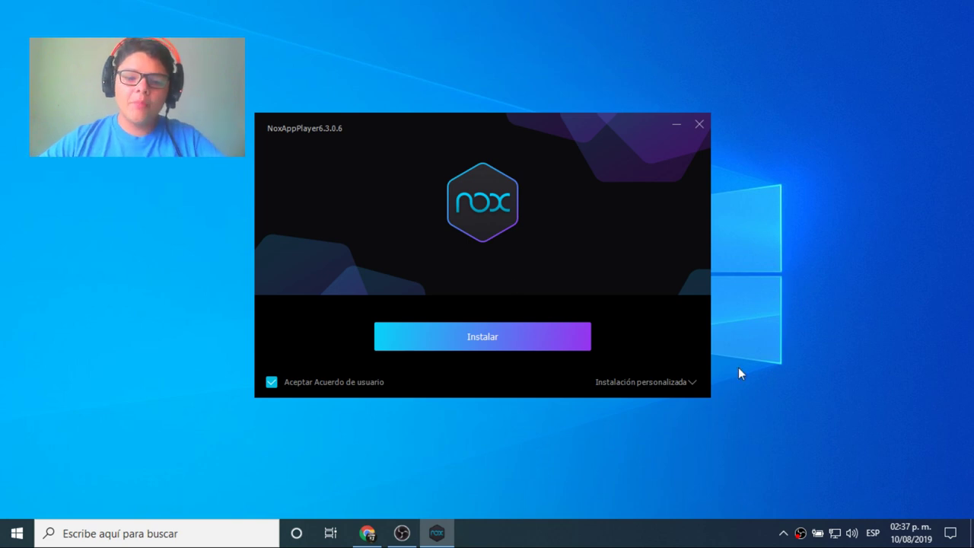
Install NoxPlayer 6.3.0.6, accepting the McAfee WebAdvisor and Avast Free Antivirus offers, and start the emulator.
{"action": "left_click", "coordinate": [501, 347]}
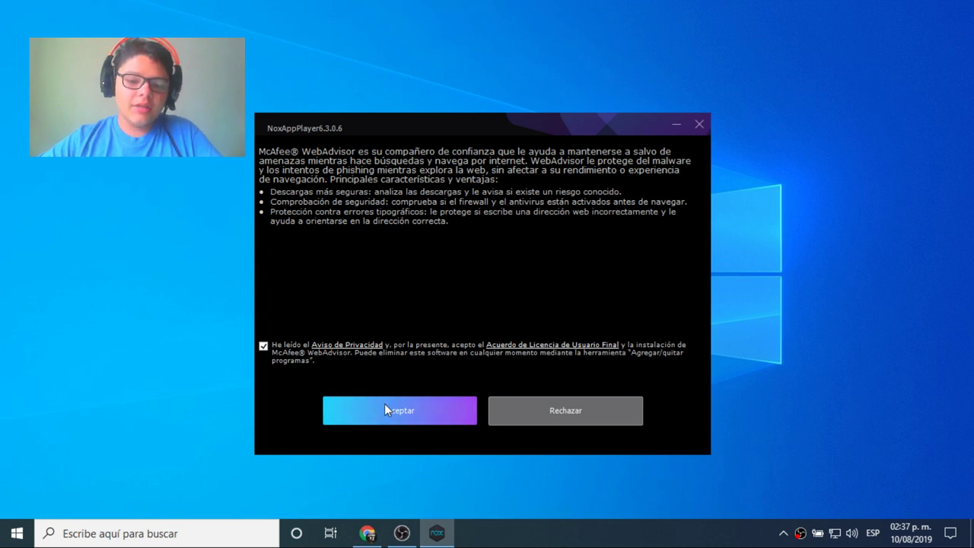
{"action": "left_click", "coordinate": [410, 400]}
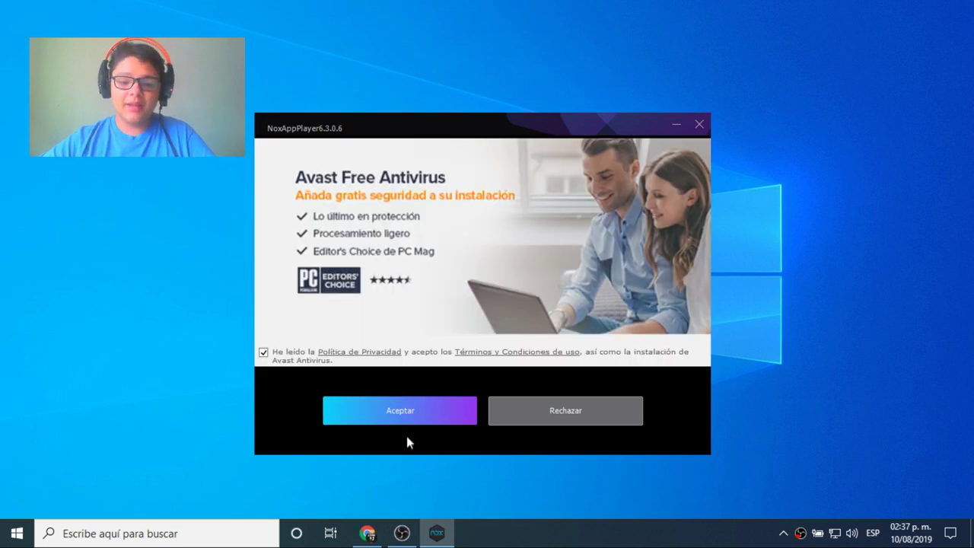
{"action": "left_click", "coordinate": [365, 420]}
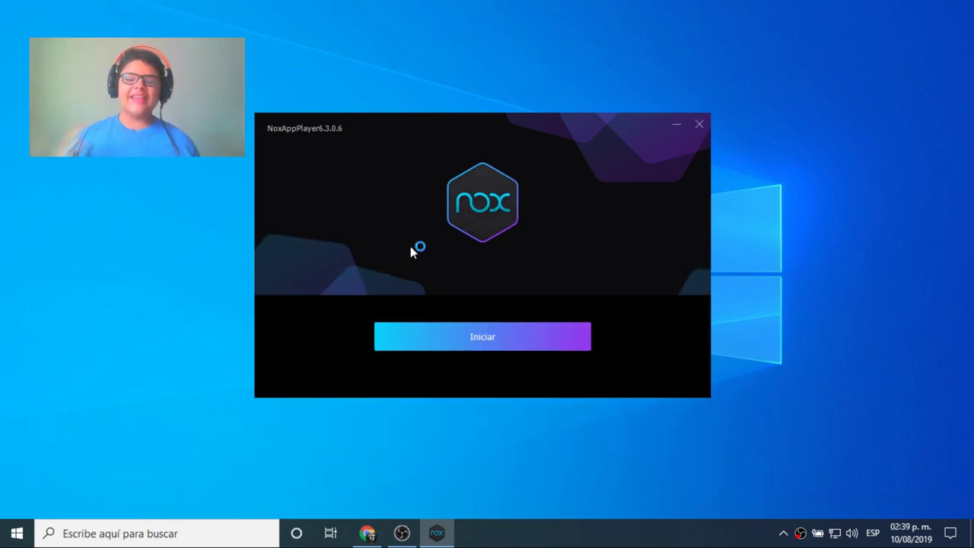
{"action": "left_click", "coordinate": [413, 344]}
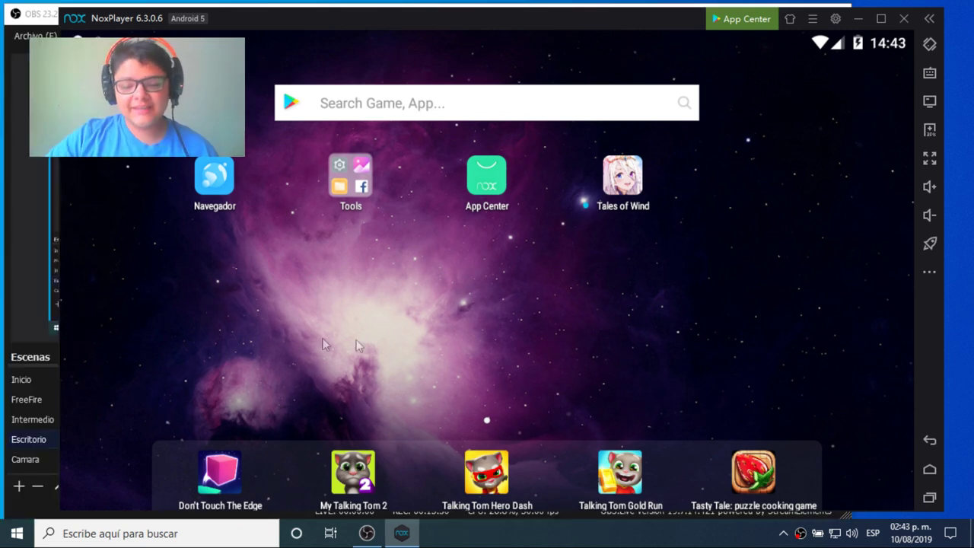
Update all apps listed in the emulator's available-updates notification.
{"action": "left_click_drag", "start_coordinate": [468, 30], "coordinate": [393, 279]}
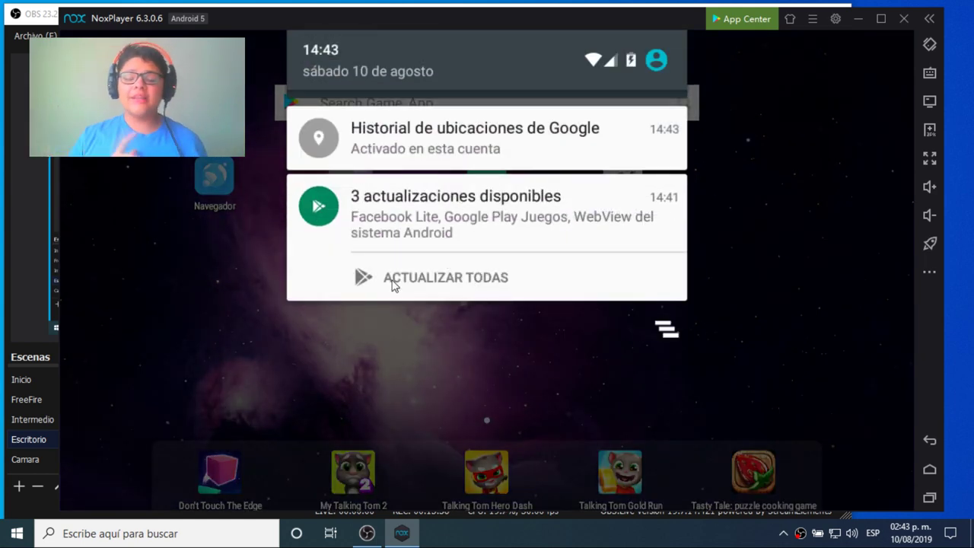
{"action": "left_click", "coordinate": [393, 279]}
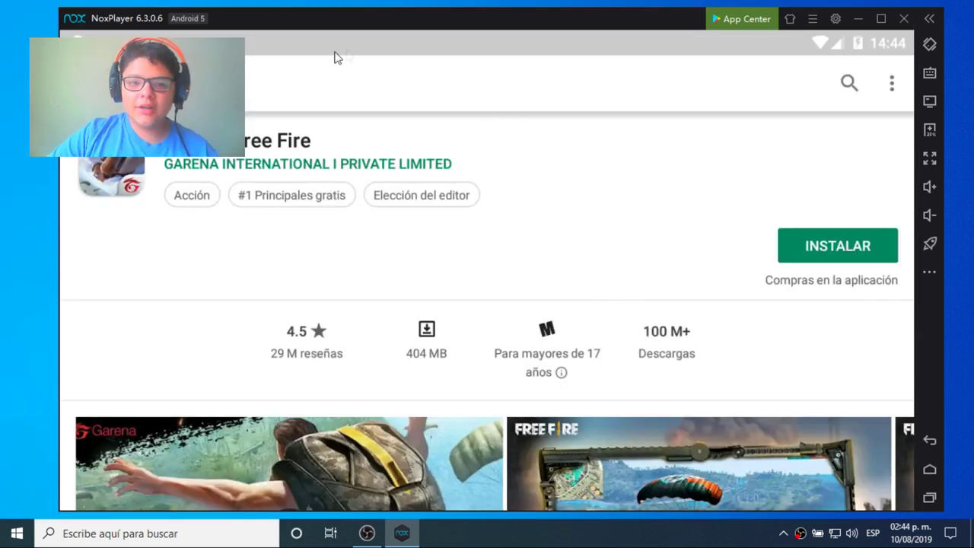
Install Garena Free Fire from its Play Store page and accept the access permissions it requests.
{"action": "left_click_drag", "start_coordinate": [381, 29], "coordinate": [356, 26]}
{"action": "left_click", "coordinate": [803, 255]}
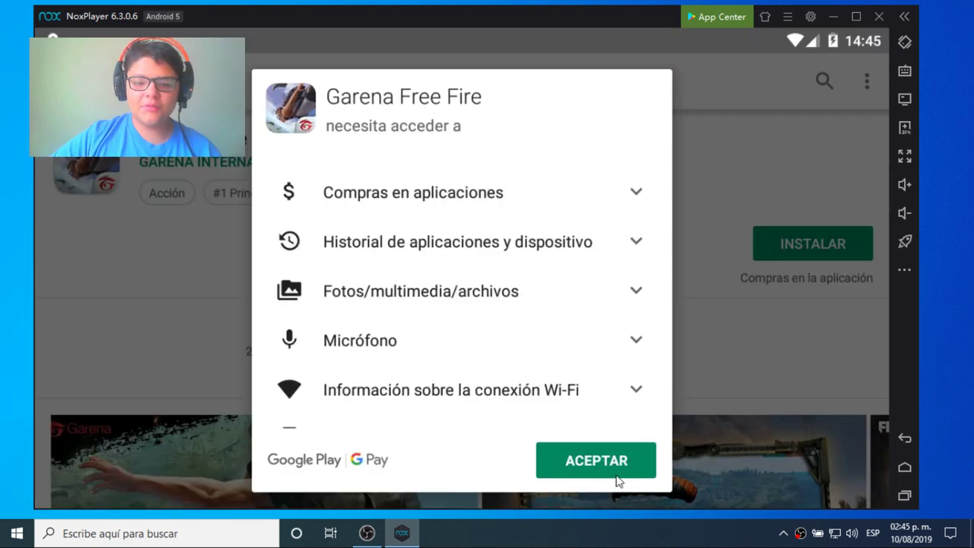
{"action": "left_click", "coordinate": [571, 460]}
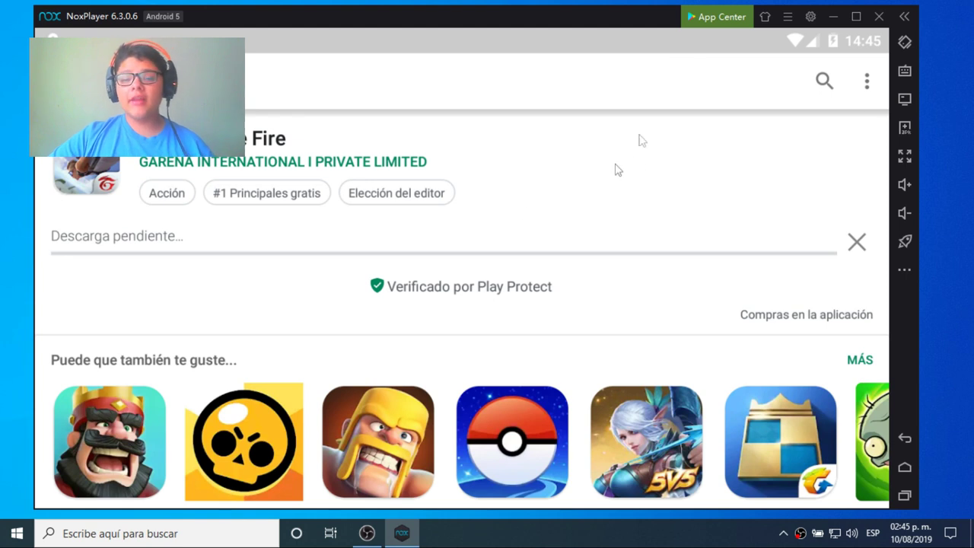
In NoxPlayer's advanced system settings, select the medium performance configuration with 2 CPU cores and 2048 MB of RAM.
{"action": "left_click", "coordinate": [811, 16]}
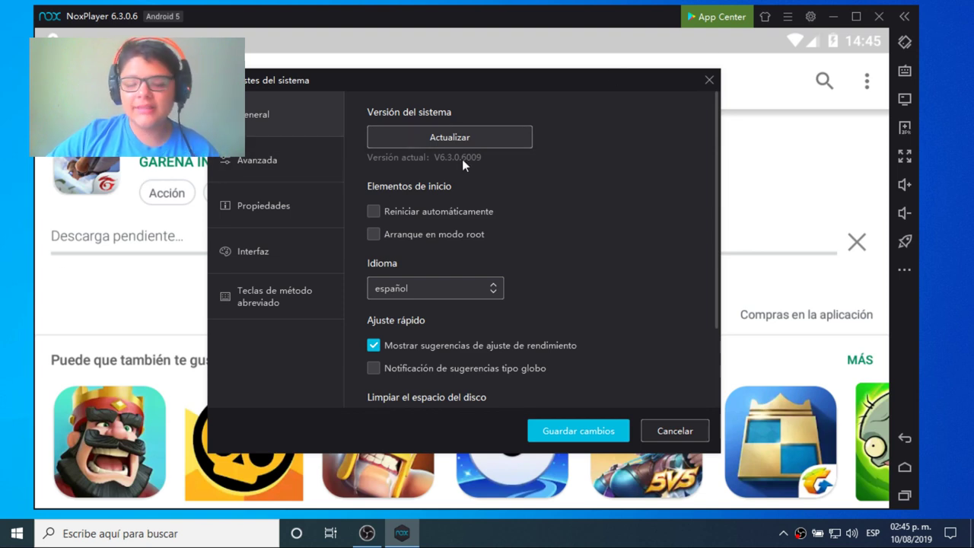
{"action": "left_click", "coordinate": [257, 160]}
{"action": "left_click", "coordinate": [442, 137]}
{"action": "left_click", "coordinate": [421, 140]}
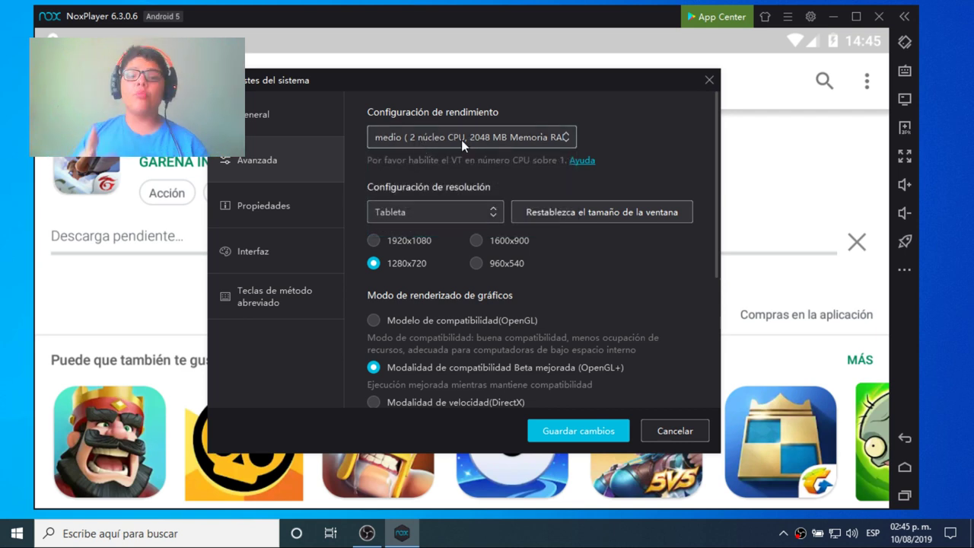
{"action": "left_click", "coordinate": [461, 139]}
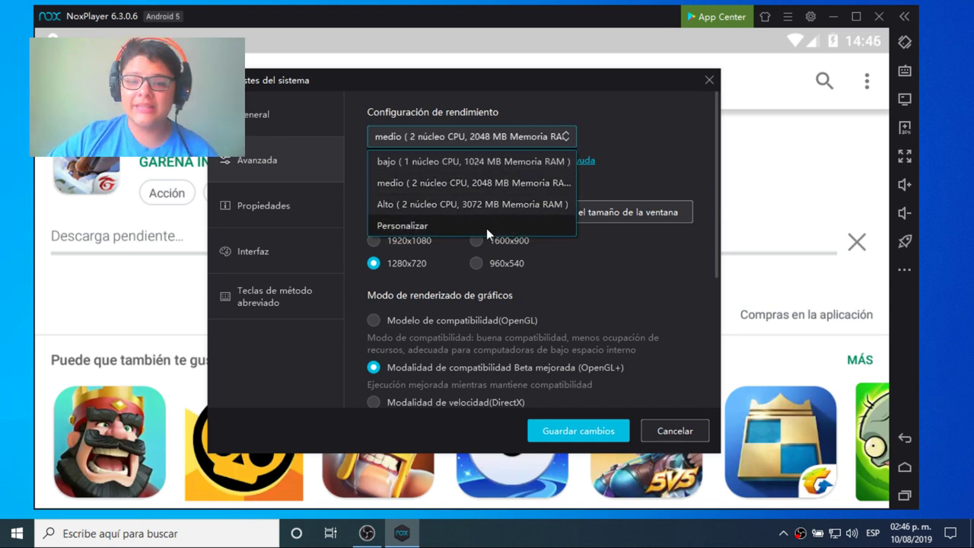
{"action": "left_click", "coordinate": [429, 183]}
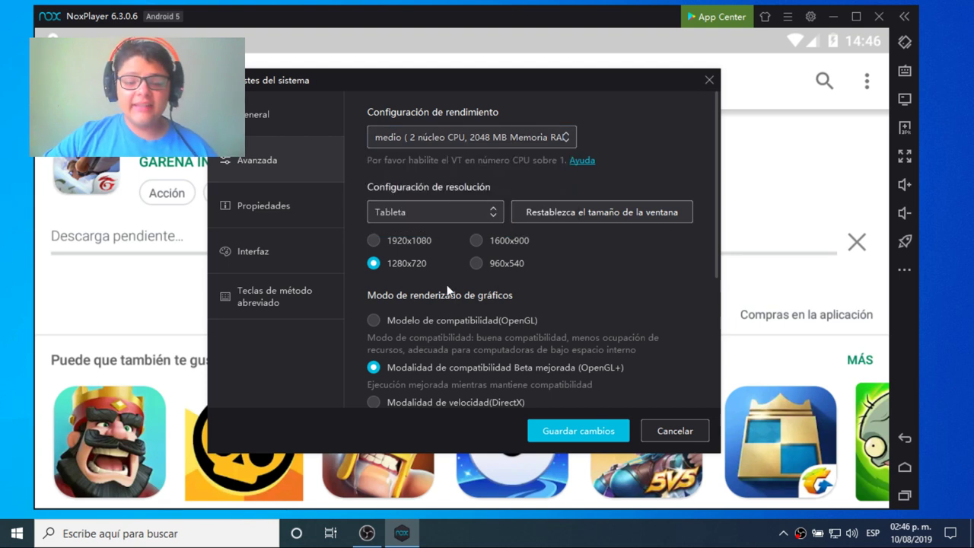
Recheck the performance presets and set the graphics rendering mode to compatibility (OpenGL).
{"action": "left_click", "coordinate": [421, 144]}
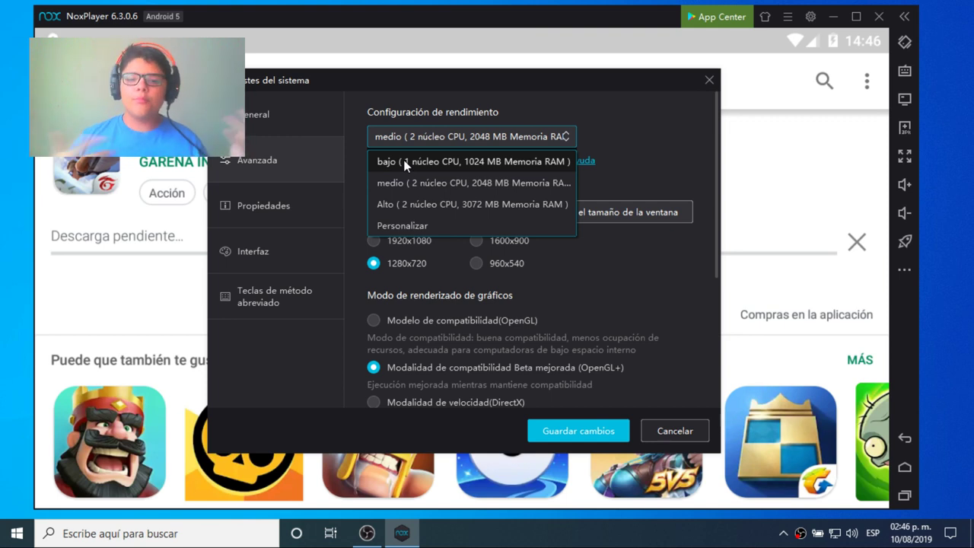
{"action": "scroll", "coordinate": [472, 310], "scroll_direction": "down", "scroll_amount": 1}
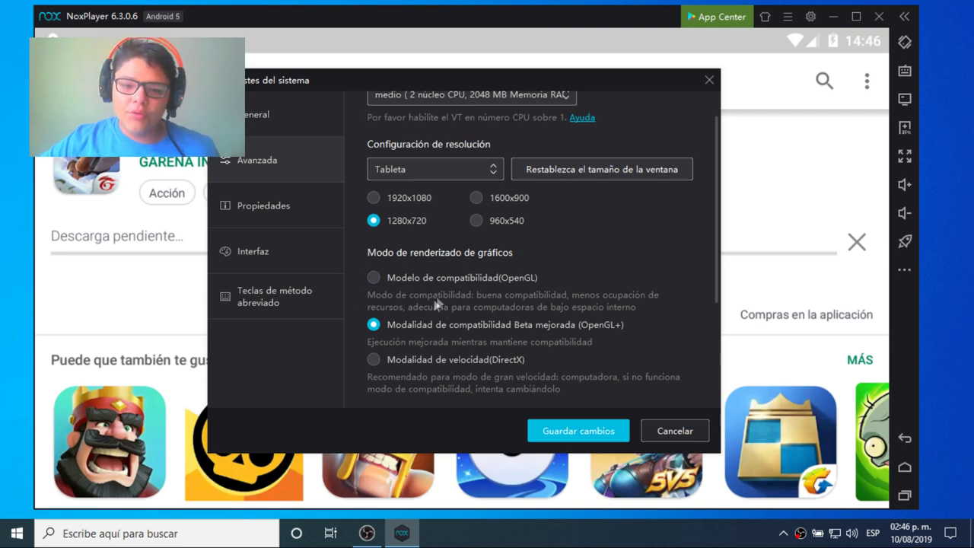
{"action": "left_click", "coordinate": [446, 278]}
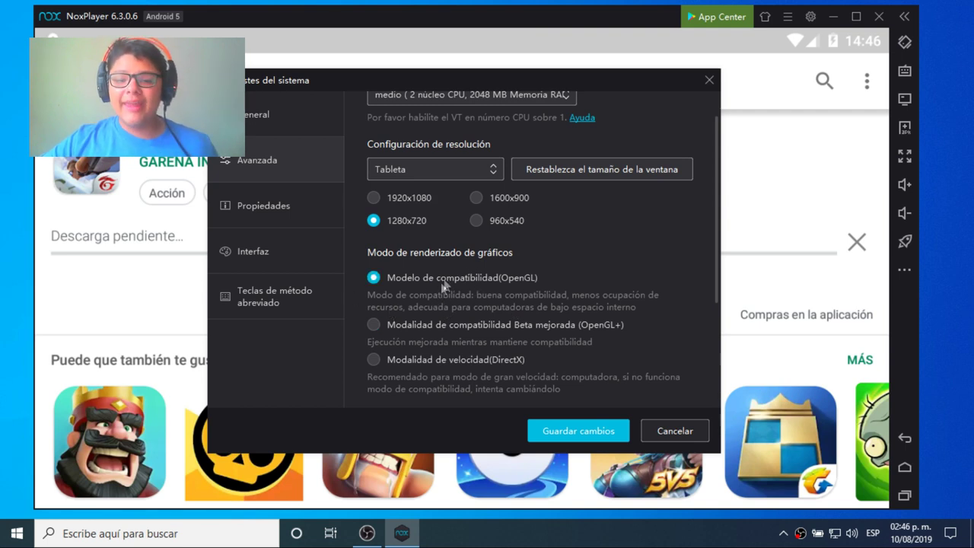
Review the selectable default phone models in the emulator's device properties, keeping the samsung SM-G930K.
{"action": "left_click", "coordinate": [277, 215]}
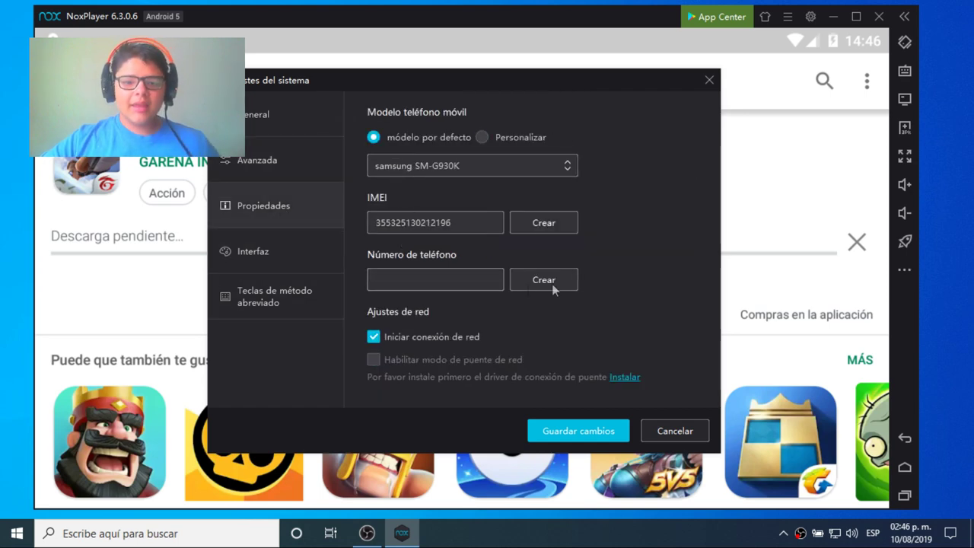
{"action": "left_click", "coordinate": [453, 165]}
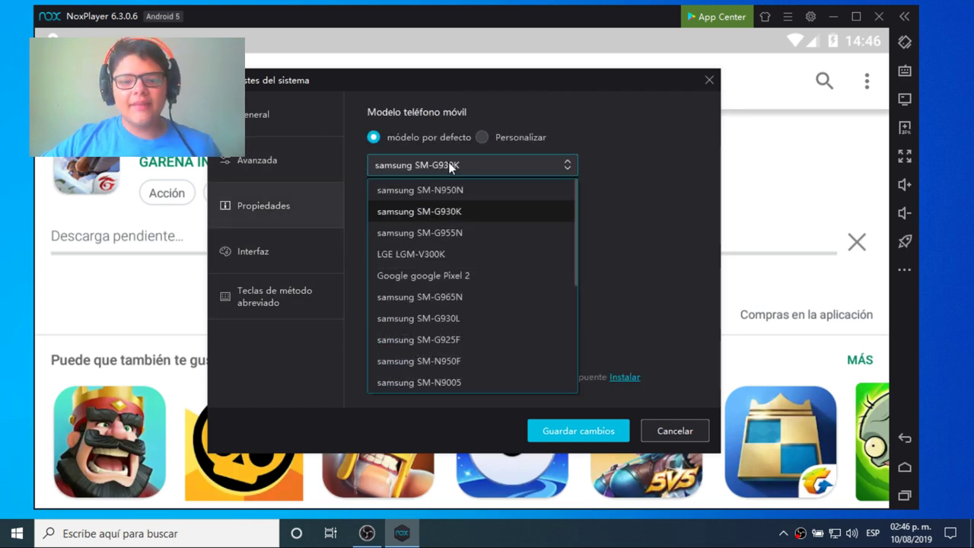
{"action": "left_click", "coordinate": [622, 245]}
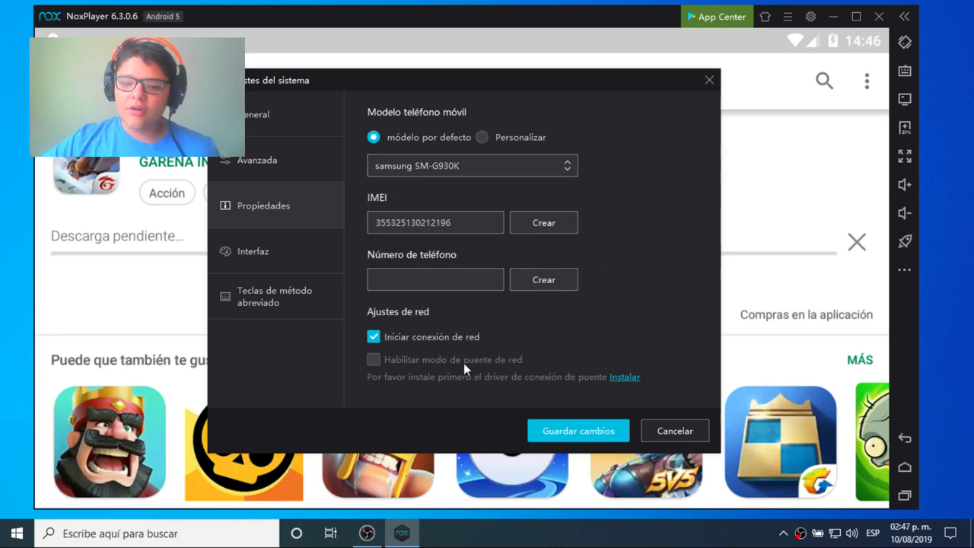
Set the emulator's frame rate to 30 in the advanced settings and save the system changes.
{"action": "scroll", "coordinate": [408, 362], "scroll_direction": "up", "scroll_amount": 3}
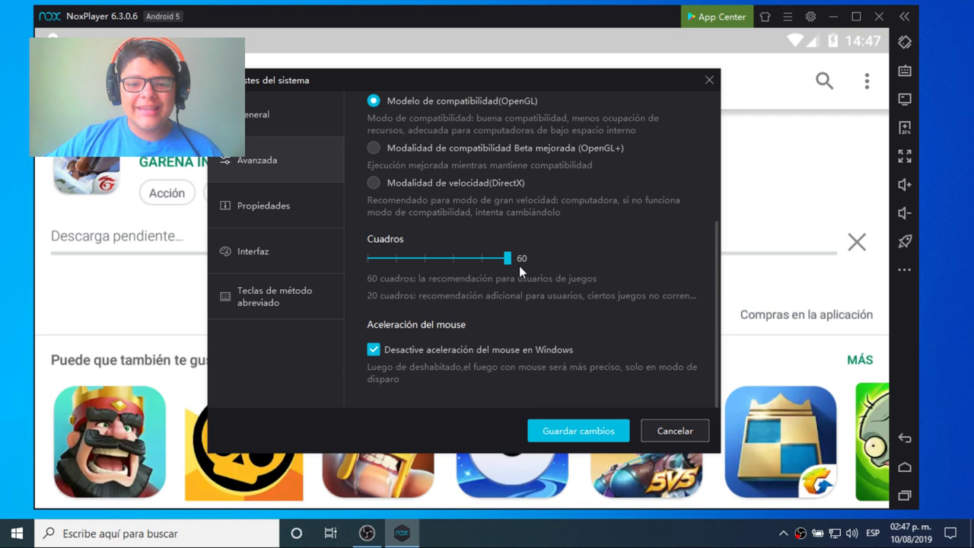
{"action": "left_click_drag", "start_coordinate": [510, 261], "coordinate": [424, 267]}
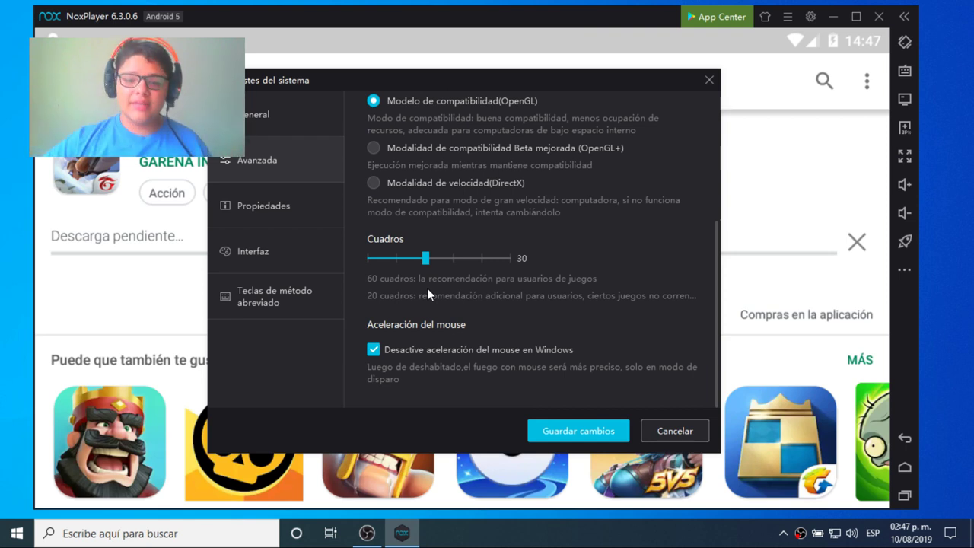
{"action": "left_click", "coordinate": [535, 423]}
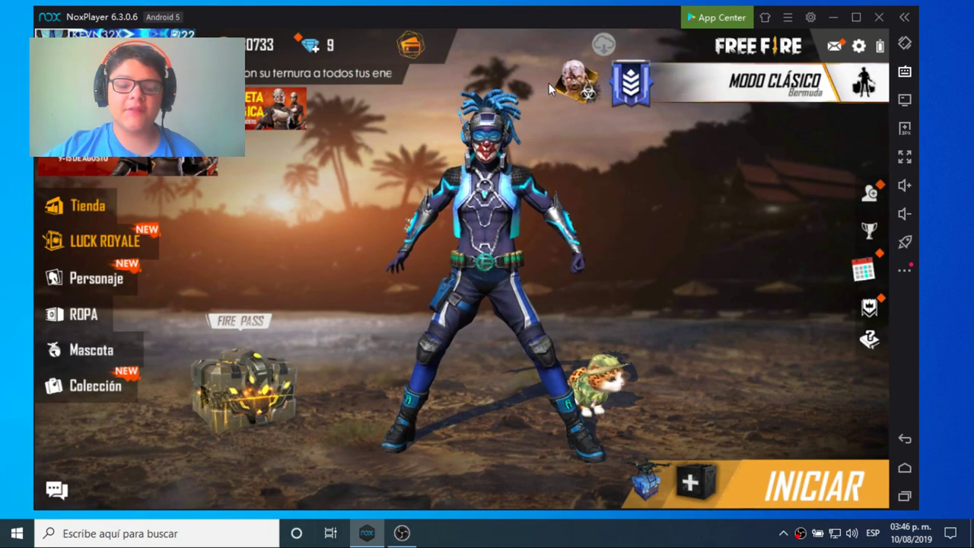
Check the graphics options in Free Fire's general settings and return to the game lobby.
{"action": "left_click", "coordinate": [859, 47]}
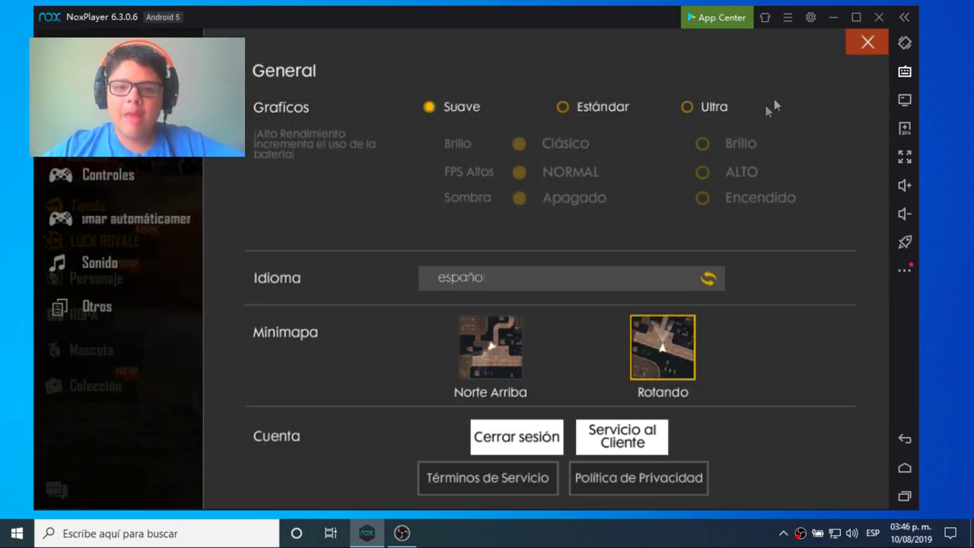
{"action": "left_click", "coordinate": [850, 47]}
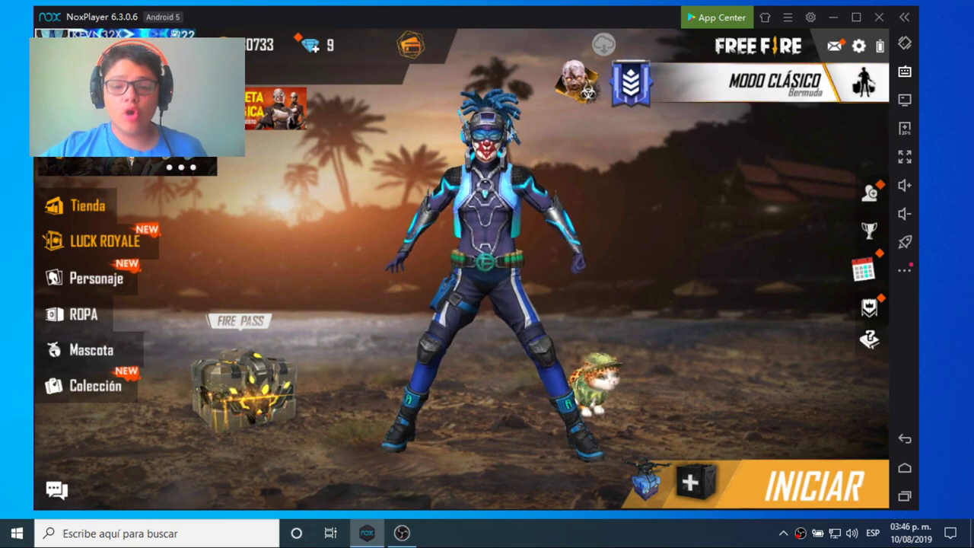
{"action": "left_click", "coordinate": [508, 129]}
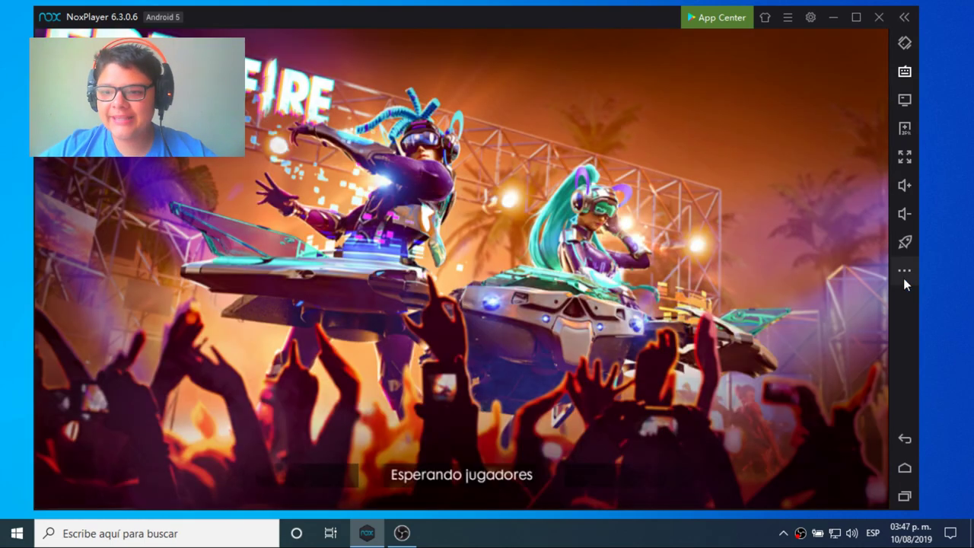
Reveal the emulator's additional tools and open the simulated keyboard editor for Free Fire's controls.
{"action": "left_click", "coordinate": [903, 276]}
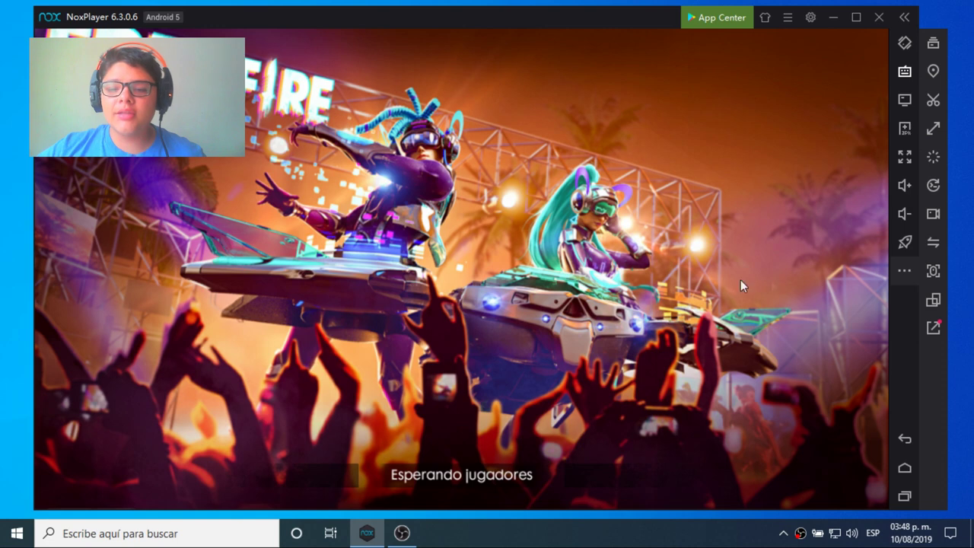
{"action": "left_click", "coordinate": [904, 73]}
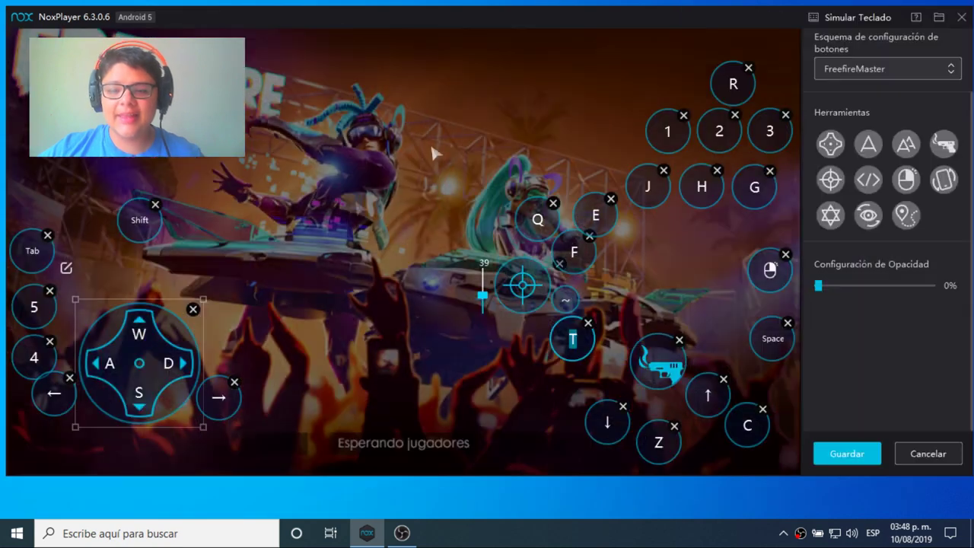